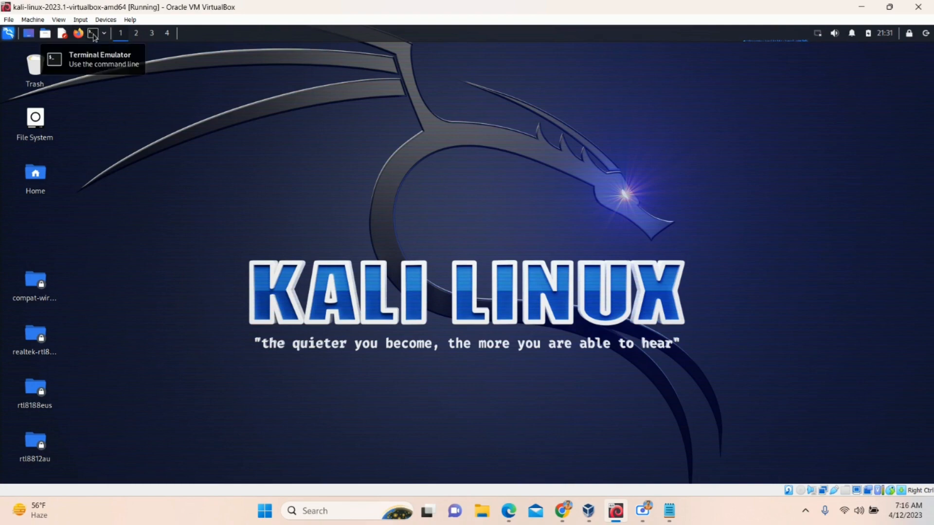
Start a terminal with larger text and become root via sudo su with the password.
{"action": "left_click", "coordinate": [94, 34]}
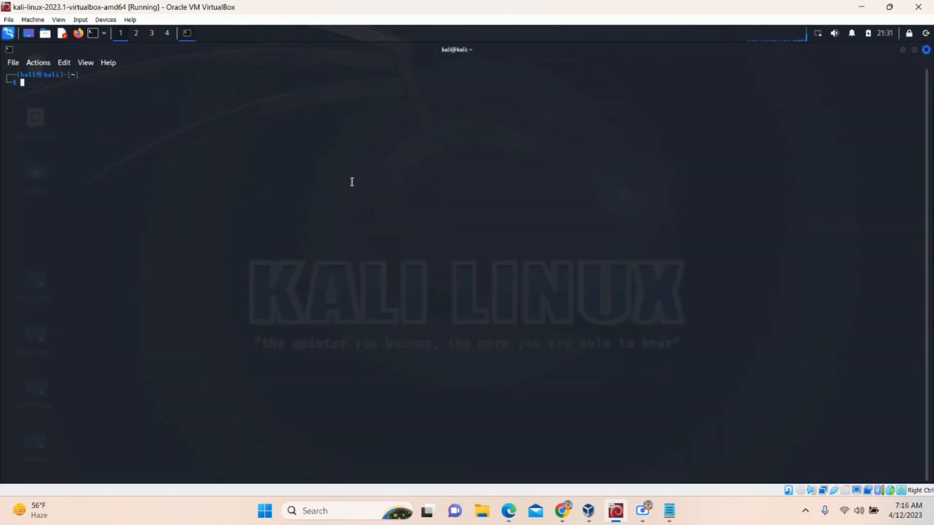
{"action": "key", "text": "ctrl+plus"}
{"action": "key", "text": "ctrl+plus"}
{"action": "key", "text": "ctrl+plus"}
{"action": "key", "text": "ctrl+plus"}
{"action": "key", "text": "ctrl+plus"}
{"action": "key", "text": "ctrl+plus"}
{"action": "type", "text": "sudo su"}
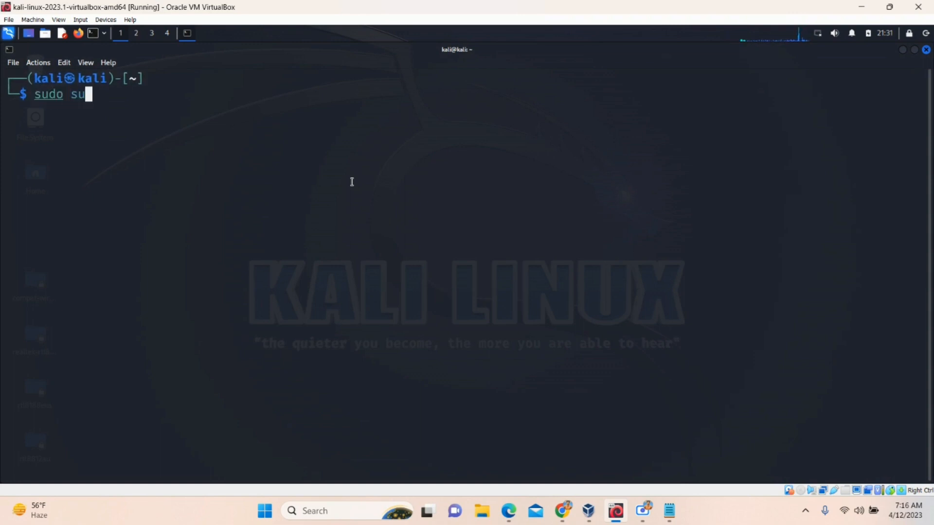
{"action": "key", "text": "Return"}
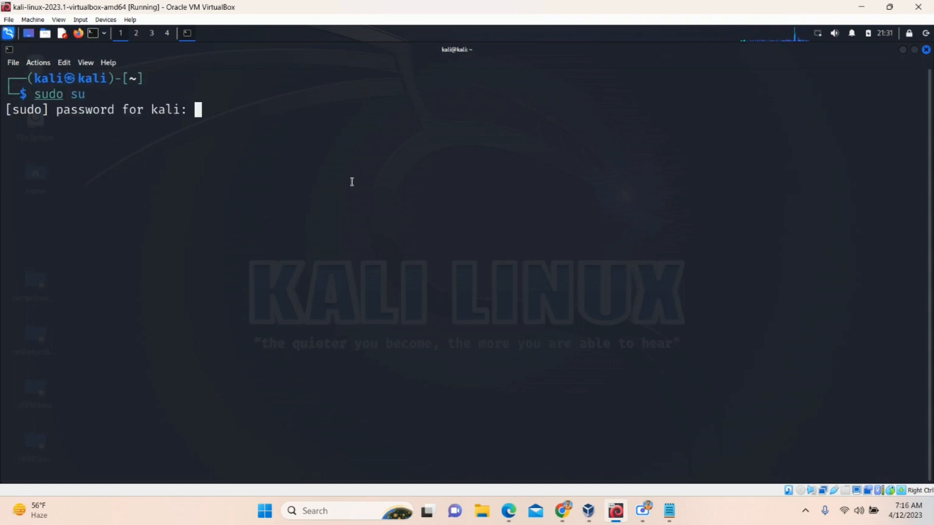
{"action": "key", "text": "Return"}
{"action": "type", "text": "cd d"}
Change into the Desktop folder and restart the NetworkManager service.
{"action": "key", "text": "BackSpace"}
{"action": "type", "text": "D"}
{"action": "key", "text": "Tab"}
{"action": "key", "text": "Return"}
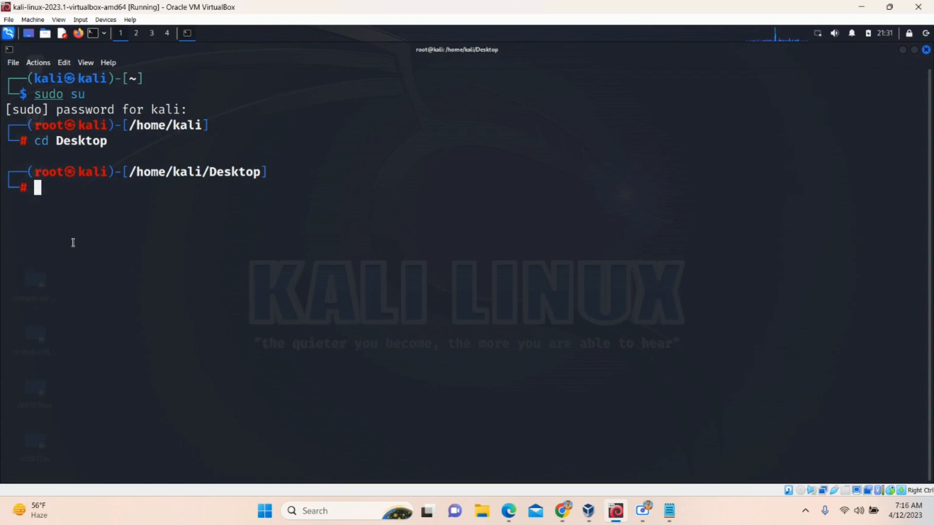
{"action": "type", "text": "ser"}
{"action": "key", "text": "Right"}
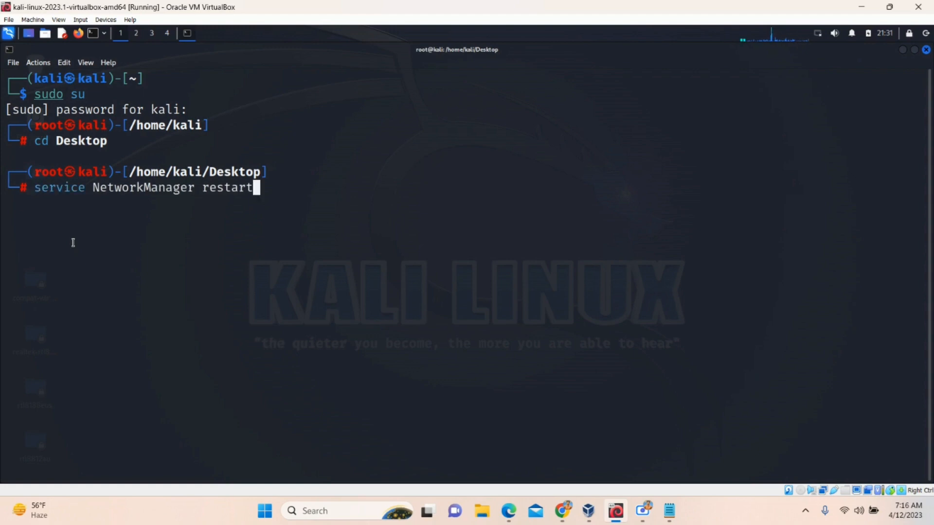
{"action": "key", "text": "Return"}
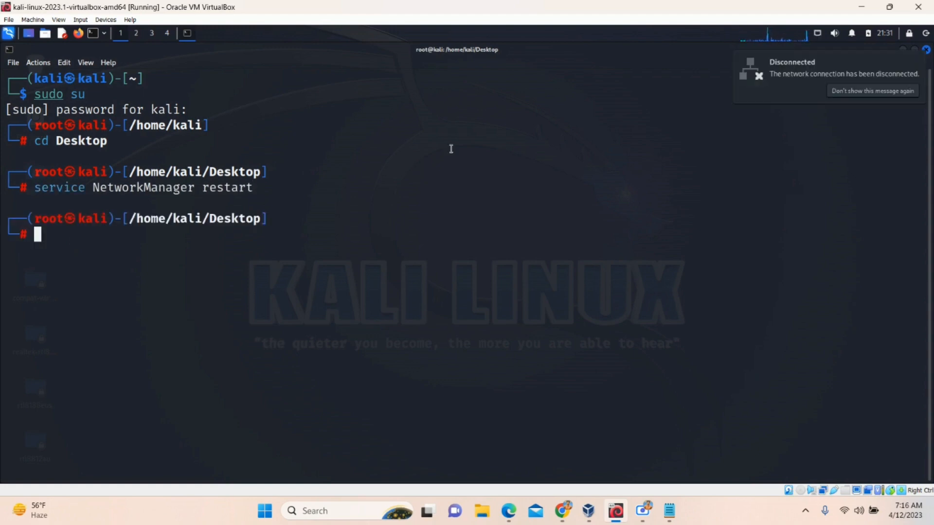
Dismiss Kali's network menu and attach the Realtek 802.11n NIC through Devices > USB.
{"action": "left_click", "coordinate": [818, 34]}
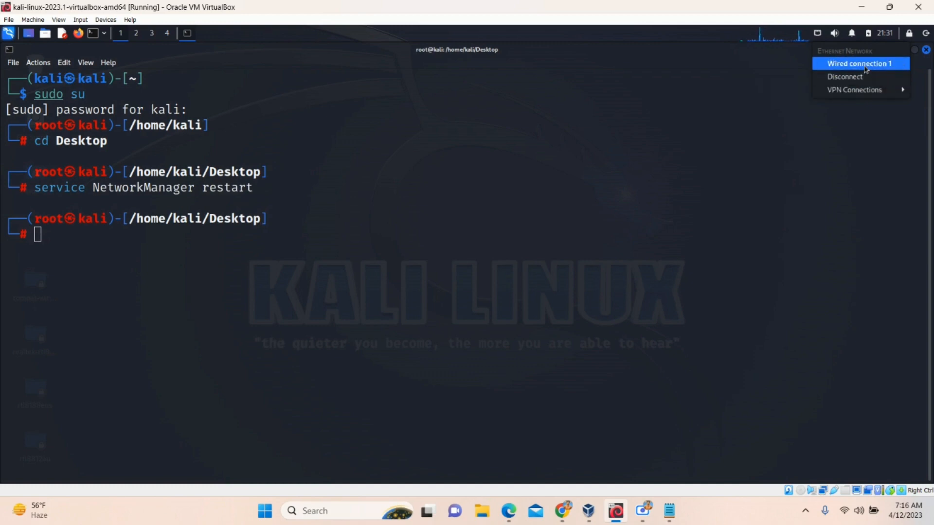
{"action": "left_click", "coordinate": [395, 233]}
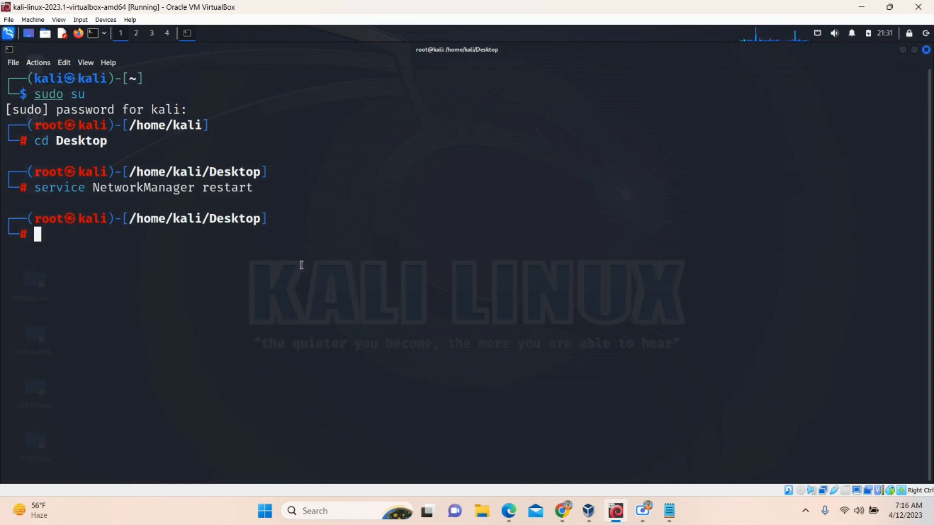
{"action": "left_click", "coordinate": [106, 20]}
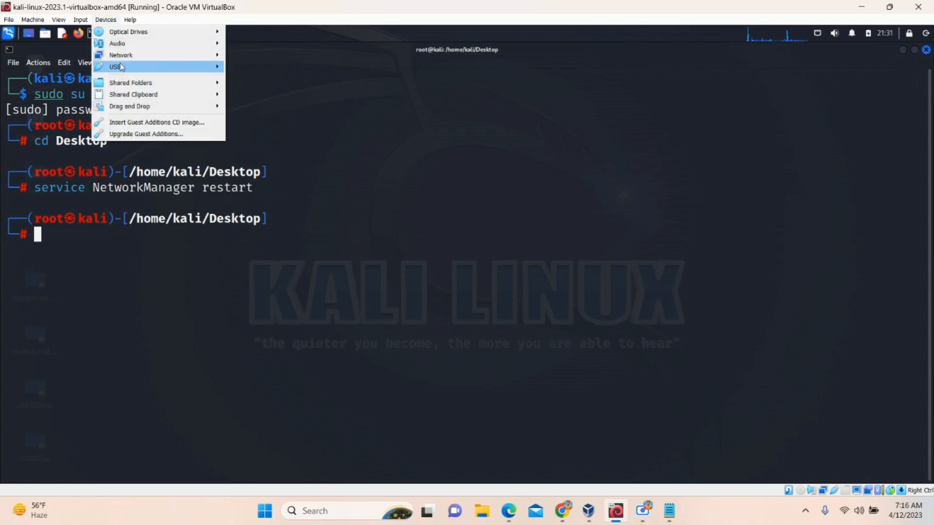
{"action": "mouse_move", "coordinate": [115, 67]}
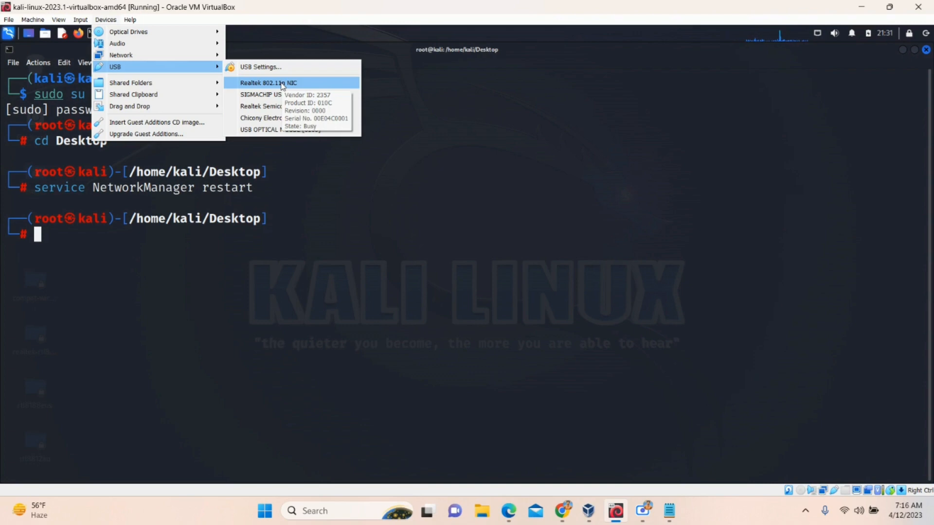
{"action": "left_click", "coordinate": [281, 86]}
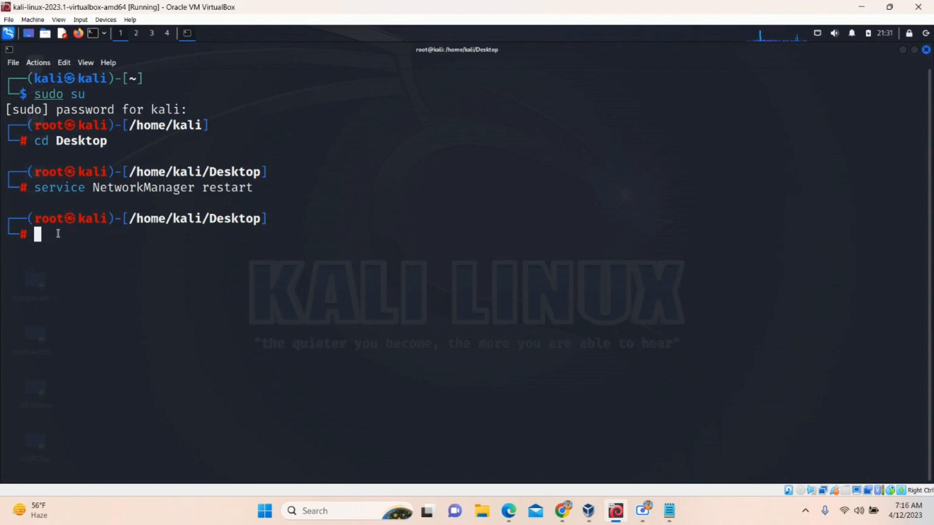
{"action": "type", "text": "apt"}
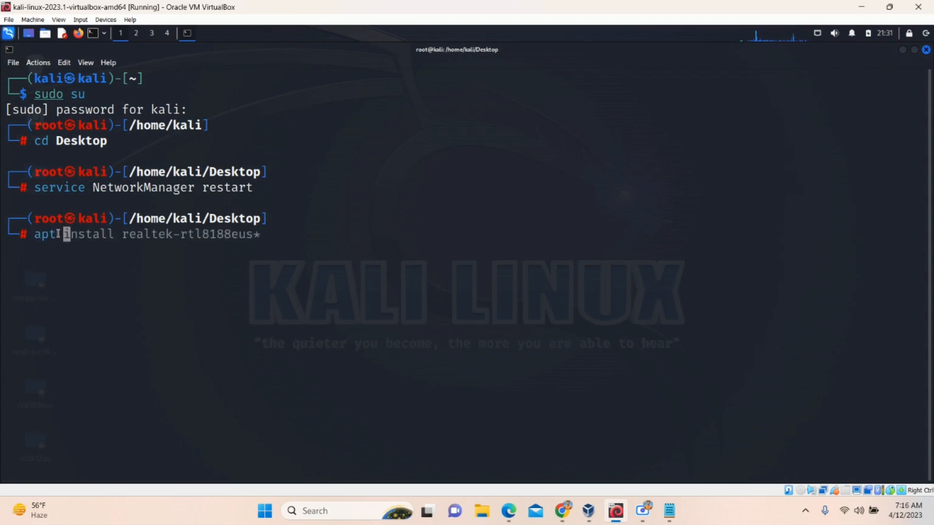
{"action": "type", "text": " u"}
Run apt update && apt upgrade, then cancel it with Ctrl+C while fetching sources.
{"action": "key", "text": "Right"}
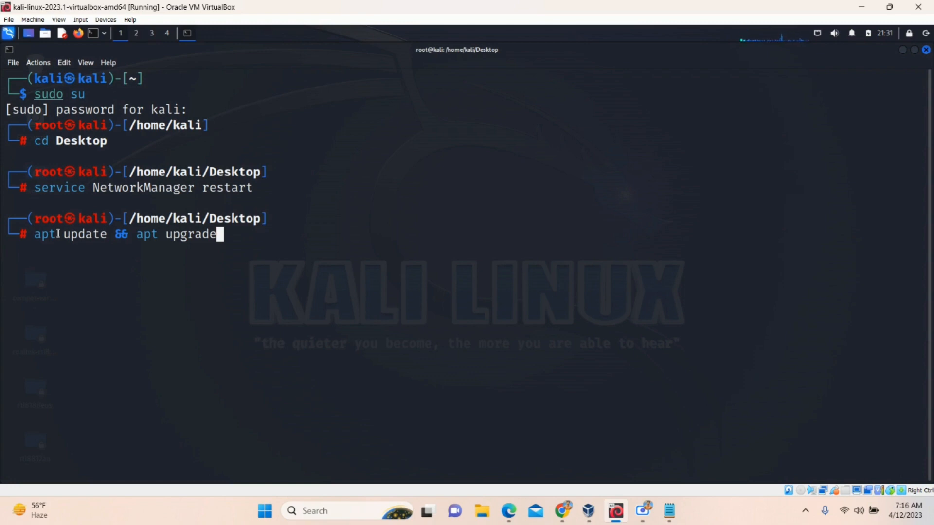
{"action": "key", "text": "Return"}
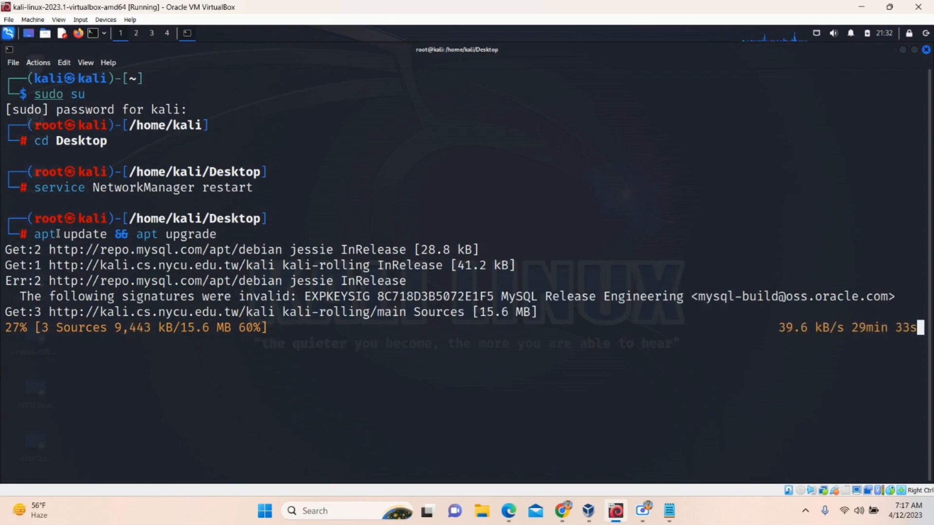
{"action": "key", "text": "ctrl+c"}
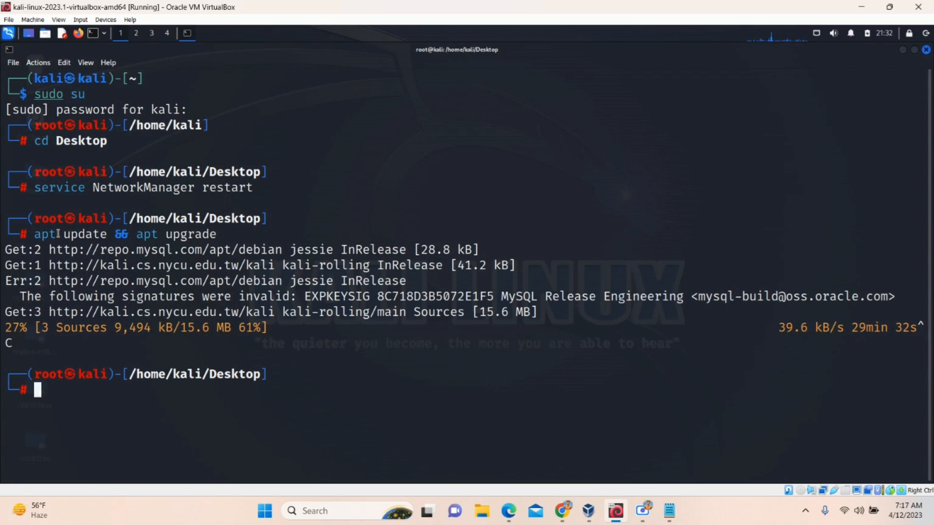
{"action": "type", "text": "a"}
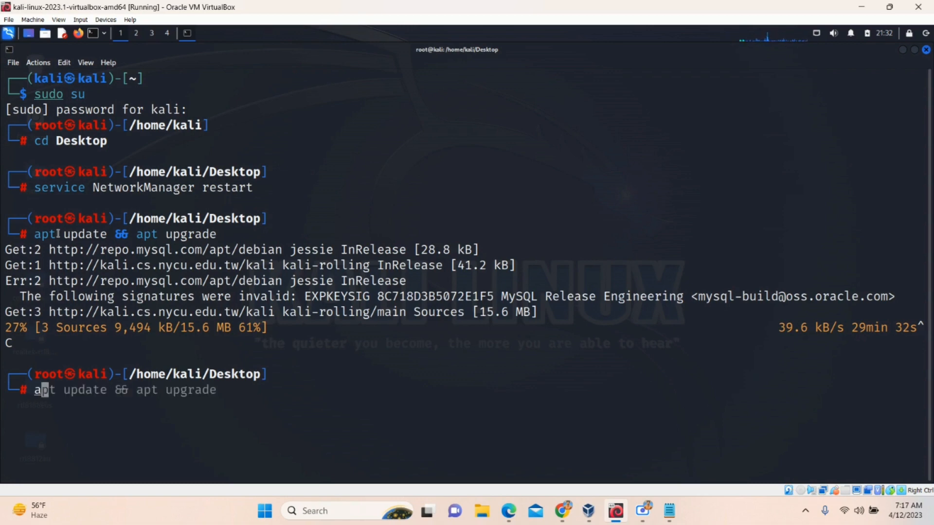
{"action": "type", "text": "pt"}
{"action": "type", "text": " ins"}
Accept the realtek-rtl8188eus install suggestion and check the line in the Notepad notes.
{"action": "key", "text": "Right"}
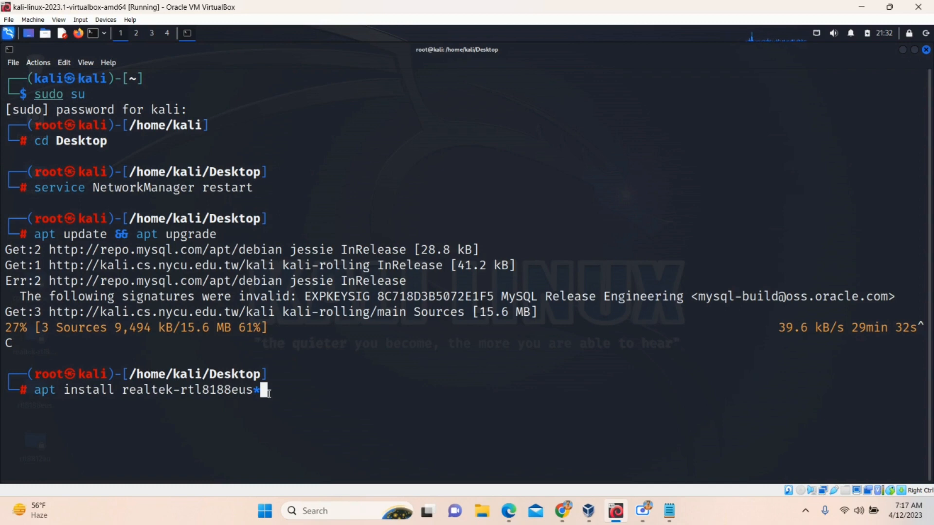
{"action": "left_click", "coordinate": [670, 510]}
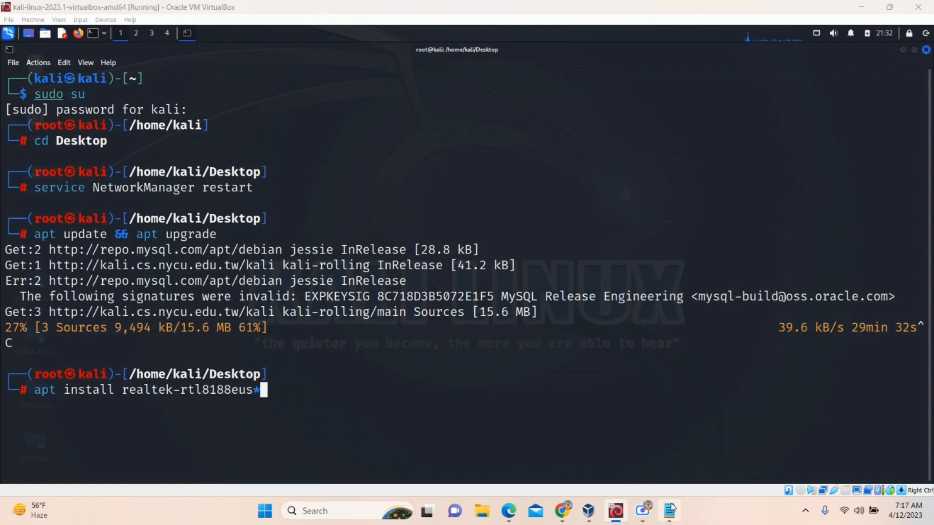
{"action": "left_click", "coordinate": [250, 119]}
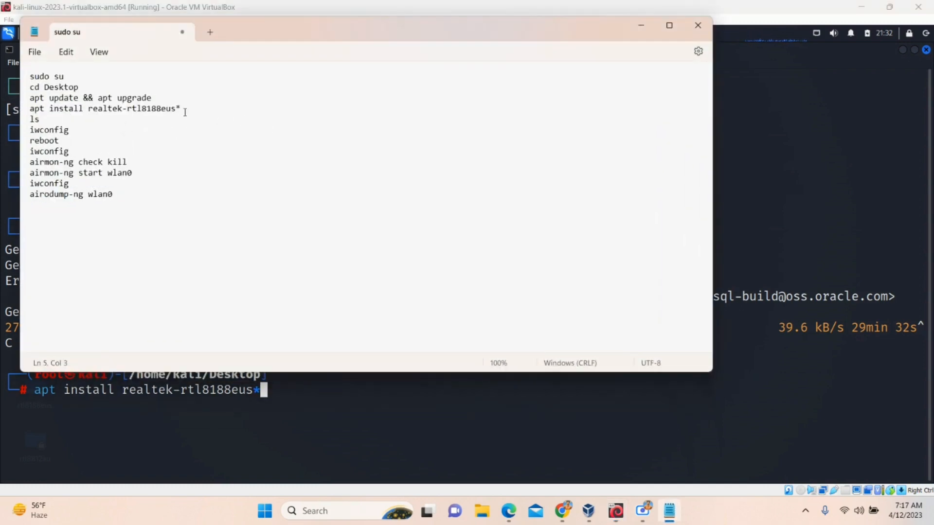
{"action": "left_click_drag", "start_coordinate": [188, 109], "coordinate": [170, 108]}
Run apt install realtek-rtl8188eus*, which reports the driver already at the newest version.
{"action": "left_click", "coordinate": [263, 390]}
{"action": "left_click_drag", "start_coordinate": [262, 390], "coordinate": [262, 394]}
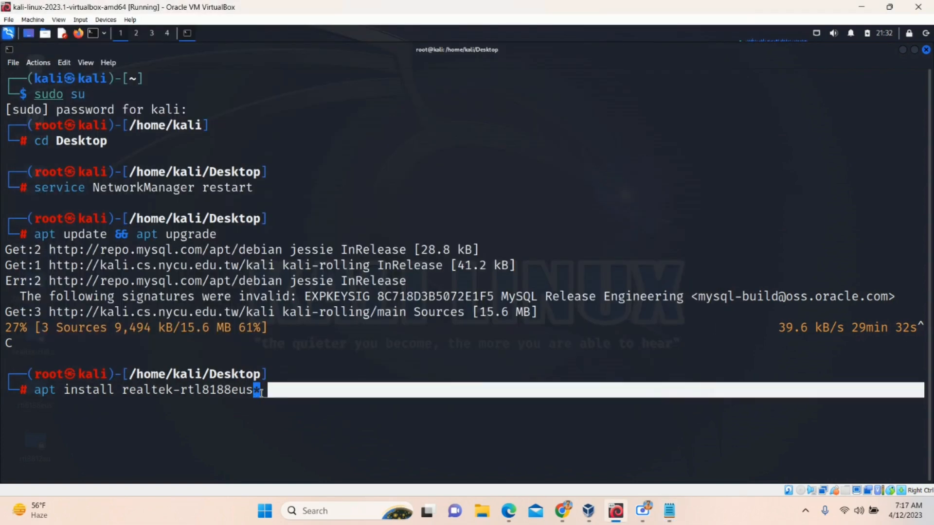
{"action": "left_click", "coordinate": [262, 391]}
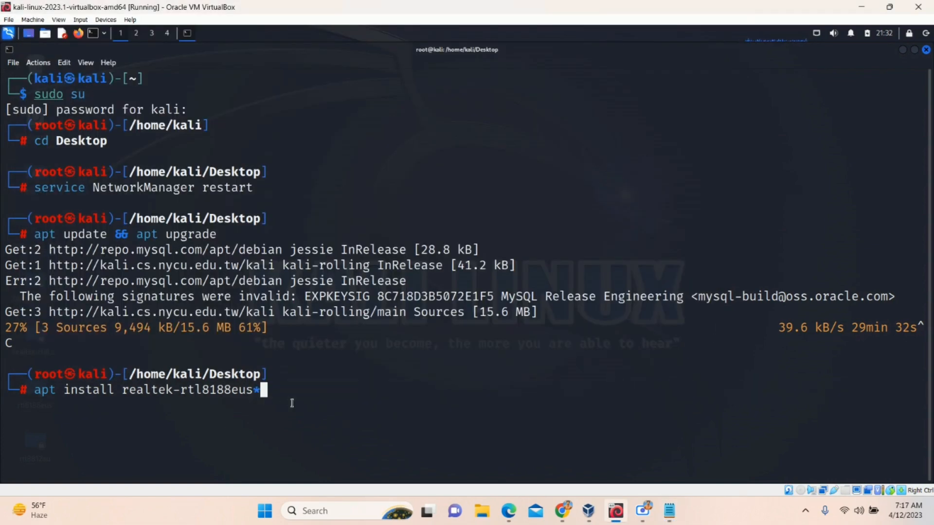
{"action": "key", "text": "Return"}
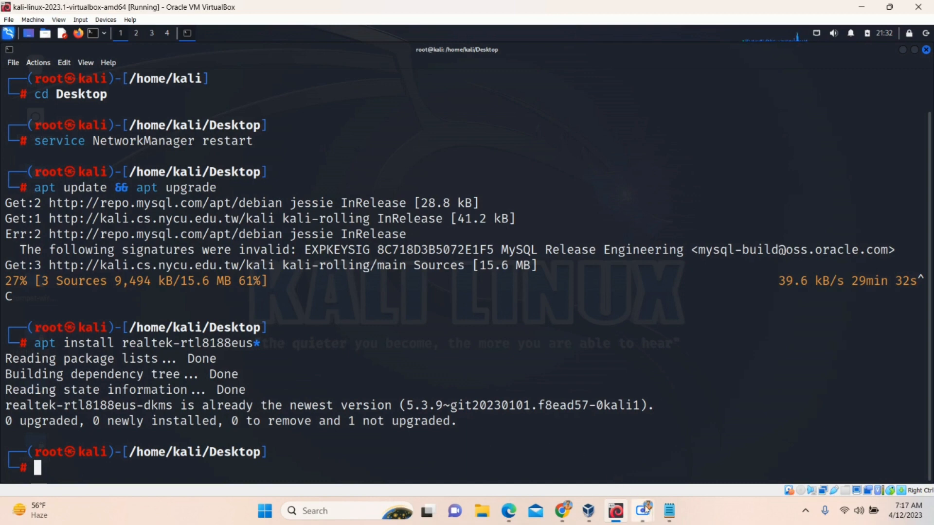
{"action": "type", "text": "iw"}
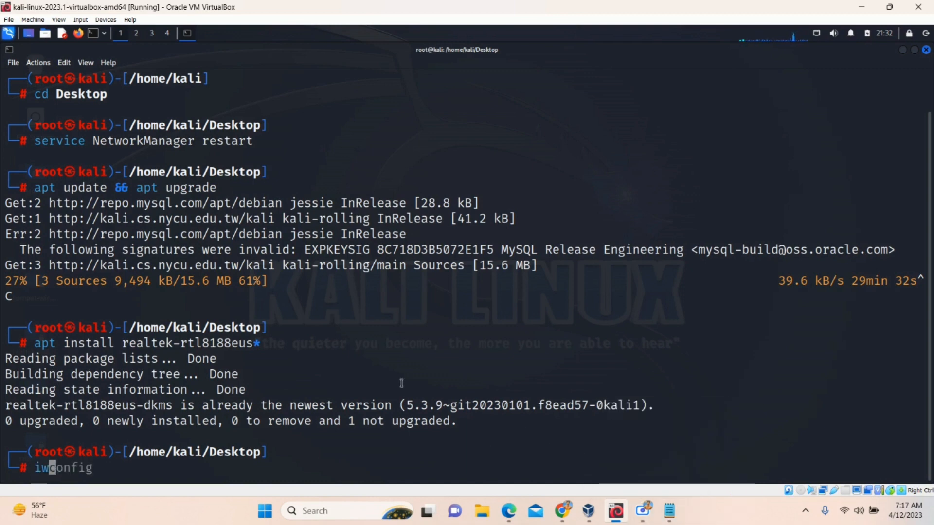
Run iwconfig and highlight the new wlan0 Realtek interface in Auto mode.
{"action": "key", "text": "Right"}
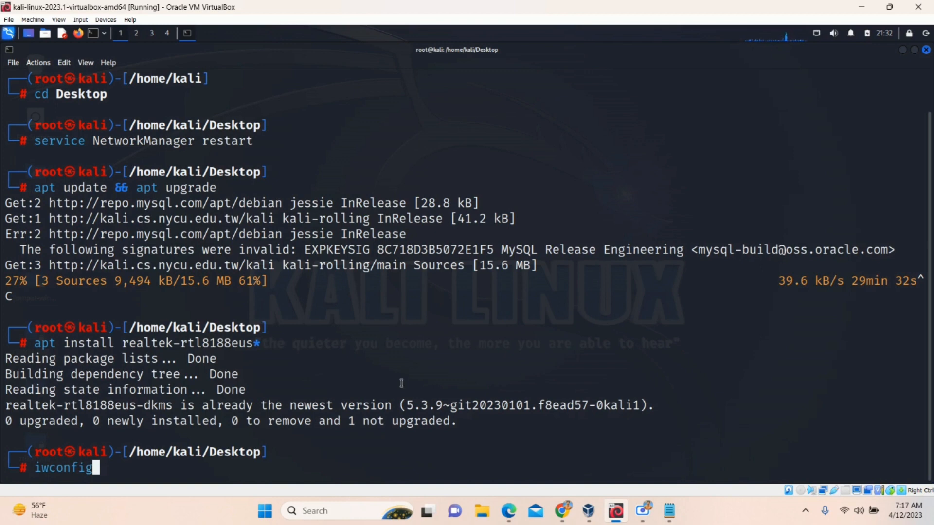
{"action": "key", "text": "Return"}
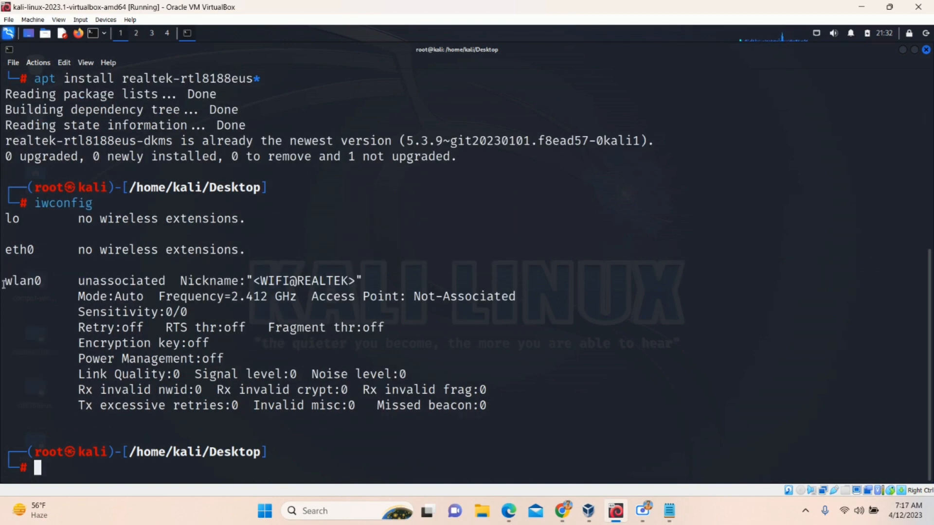
{"action": "left_click_drag", "start_coordinate": [8, 283], "coordinate": [232, 330]}
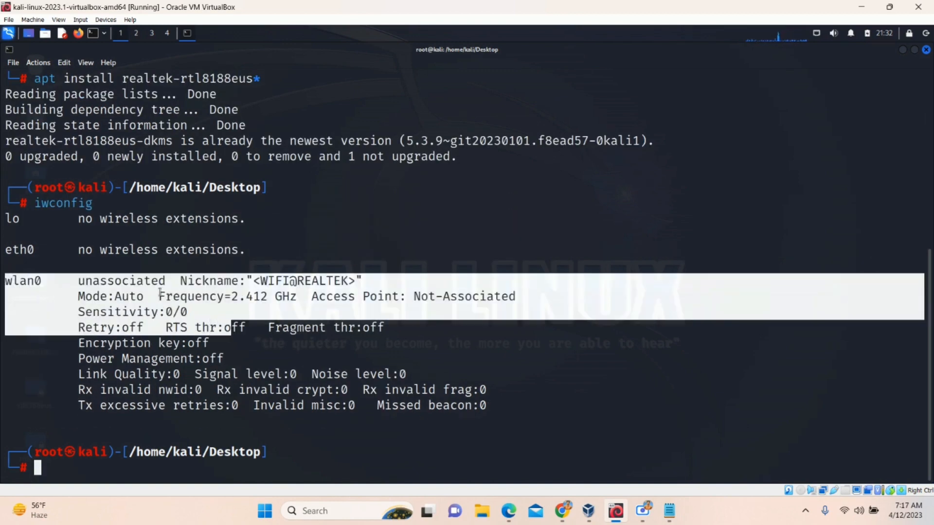
{"action": "left_click", "coordinate": [147, 299]}
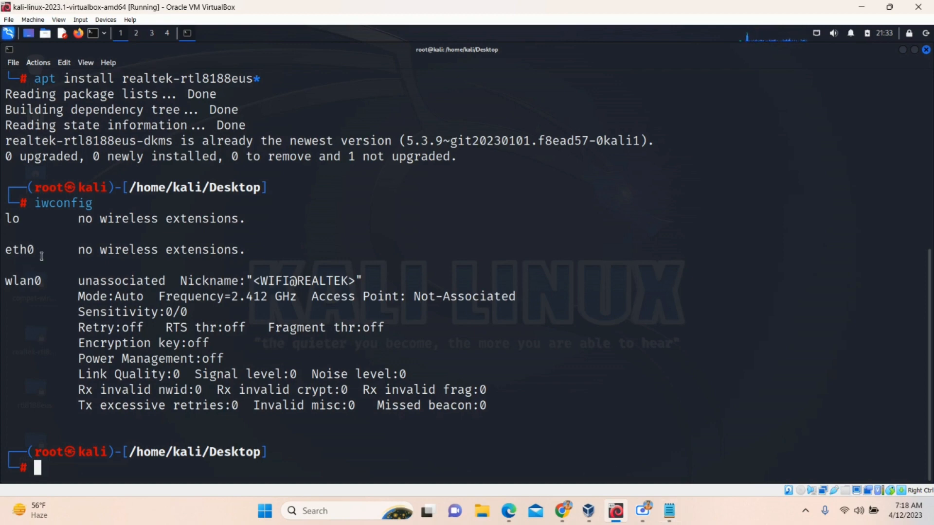
Check the reboot line in the notes, then delete the partly typed reboot from the prompt.
{"action": "left_click", "coordinate": [668, 511]}
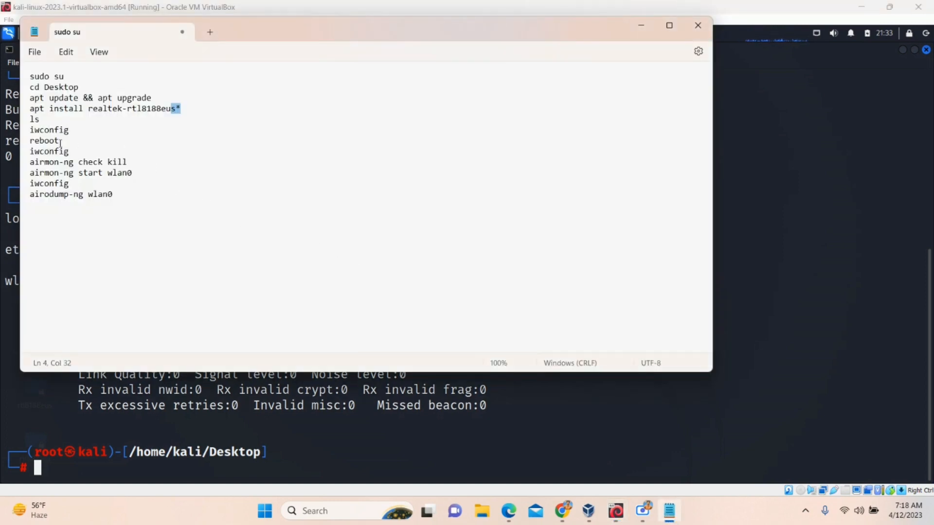
{"action": "left_click_drag", "start_coordinate": [62, 141], "coordinate": [27, 141]}
{"action": "left_click", "coordinate": [49, 462]}
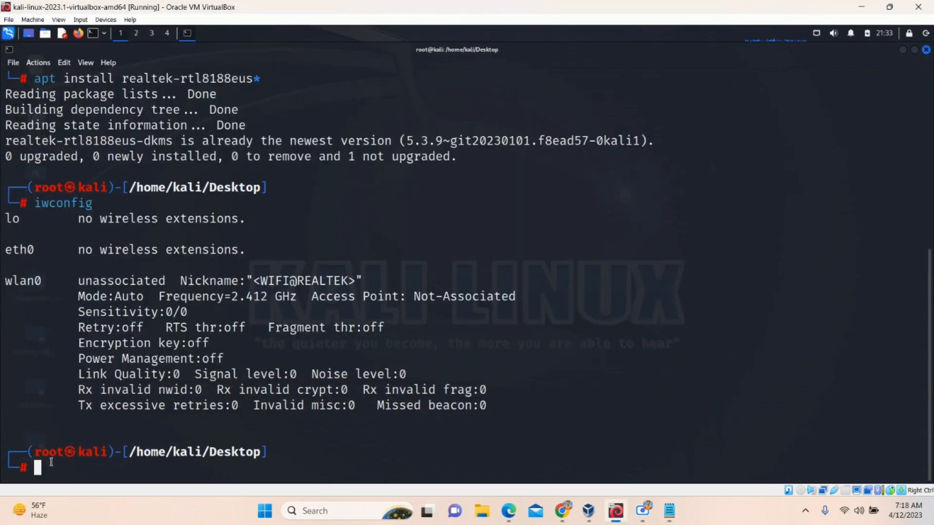
{"action": "type", "text": "reboot"}
{"action": "key", "text": "BackSpace"}
{"action": "key", "text": "BackSpace"}
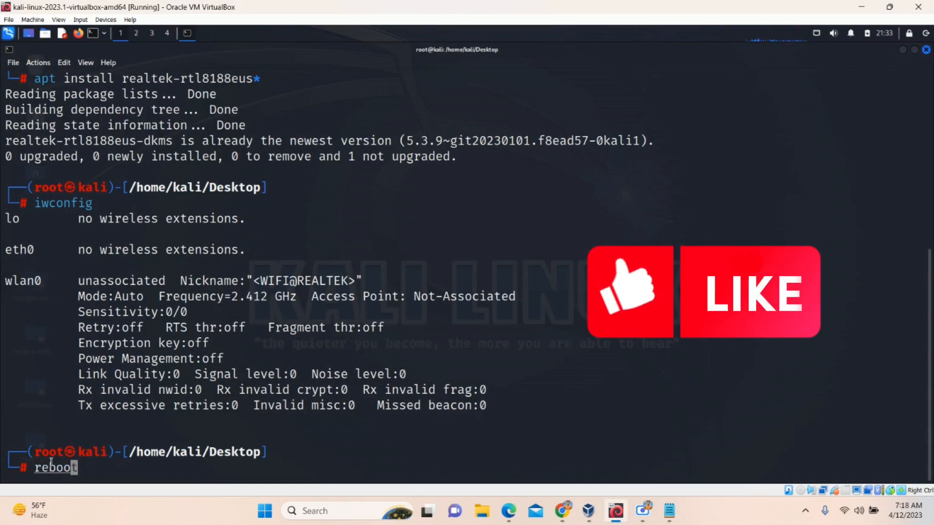
{"action": "key", "text": "BackSpace"}
{"action": "key", "text": "BackSpace"}
{"action": "key", "text": "BackSpace"}
{"action": "key", "text": "BackSpace"}
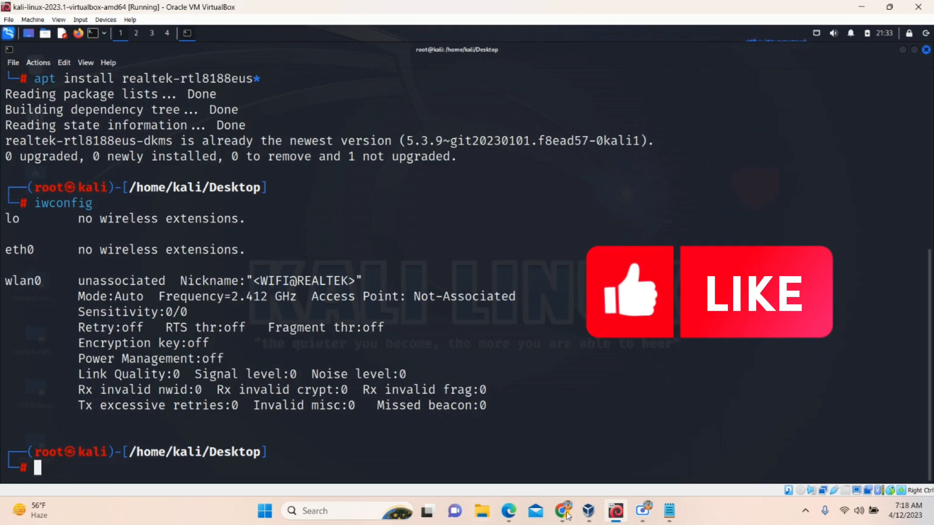
Copy iwconfig from the notes and run it in the terminal via Ctrl+Shift+V.
{"action": "left_click", "coordinate": [668, 510]}
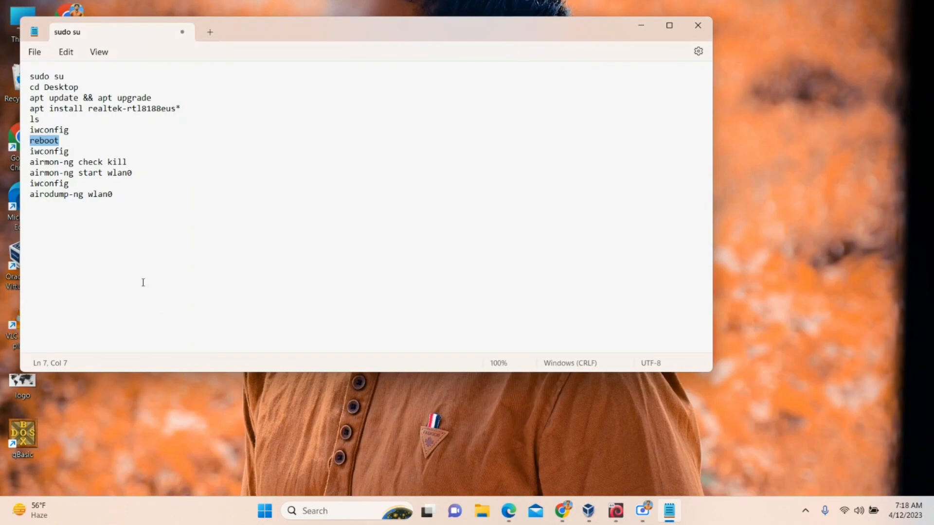
{"action": "left_click_drag", "start_coordinate": [68, 150], "coordinate": [27, 154]}
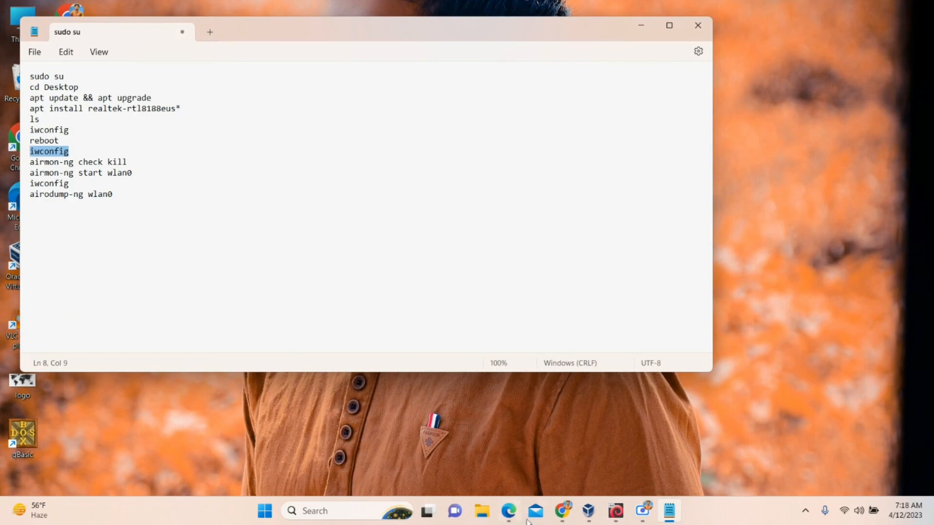
{"action": "left_click", "coordinate": [616, 513]}
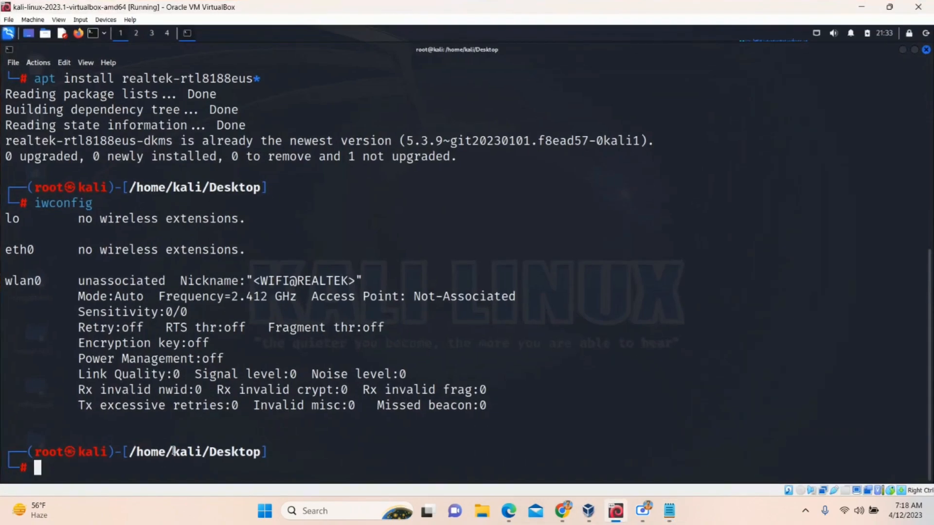
{"action": "key", "text": "ctrl+shift+v"}
{"action": "key", "text": "Return"}
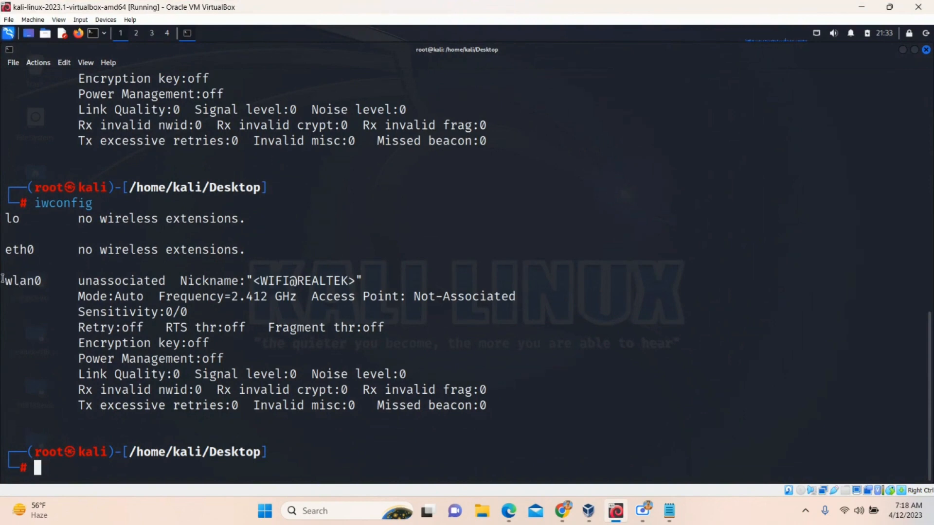
Highlight the wlan0 details and its Mode:Auto value in the iwconfig output.
{"action": "left_click_drag", "start_coordinate": [3, 280], "coordinate": [520, 414]}
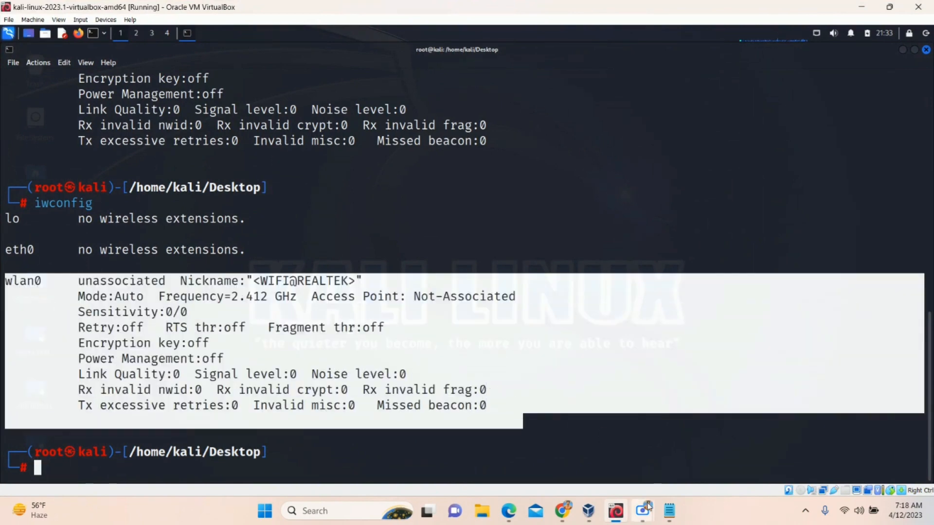
{"action": "left_click", "coordinate": [56, 287]}
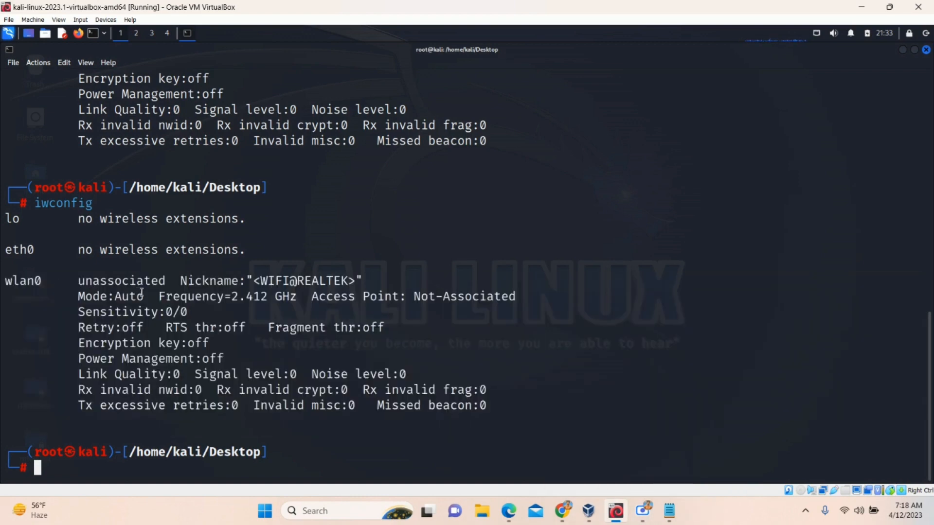
{"action": "left_click_drag", "start_coordinate": [144, 296], "coordinate": [127, 296]}
{"action": "left_click", "coordinate": [151, 342]}
View the Wi-Fi networks Kali detects from the tray icon, then dismiss the list.
{"action": "left_click", "coordinate": [816, 35]}
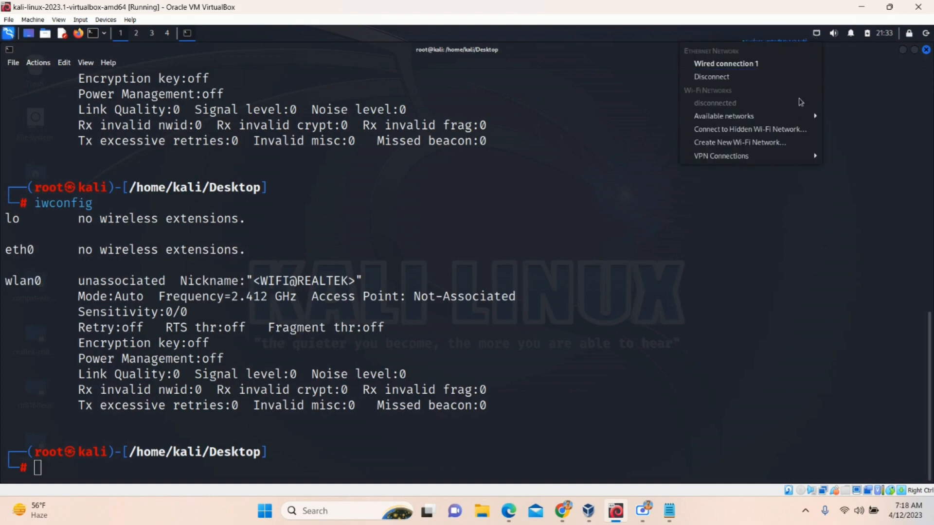
{"action": "mouse_move", "coordinate": [751, 116]}
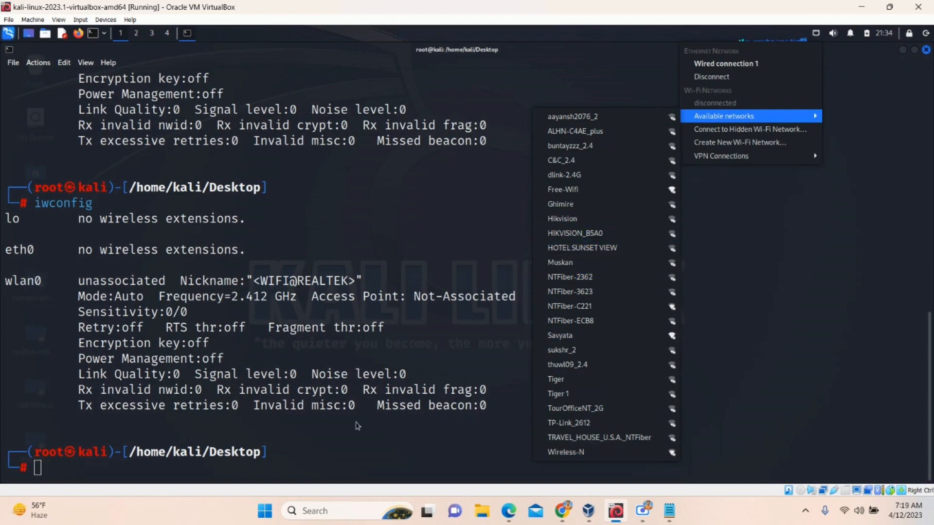
{"action": "left_click", "coordinate": [160, 471]}
{"action": "mouse_move", "coordinate": [615, 511]}
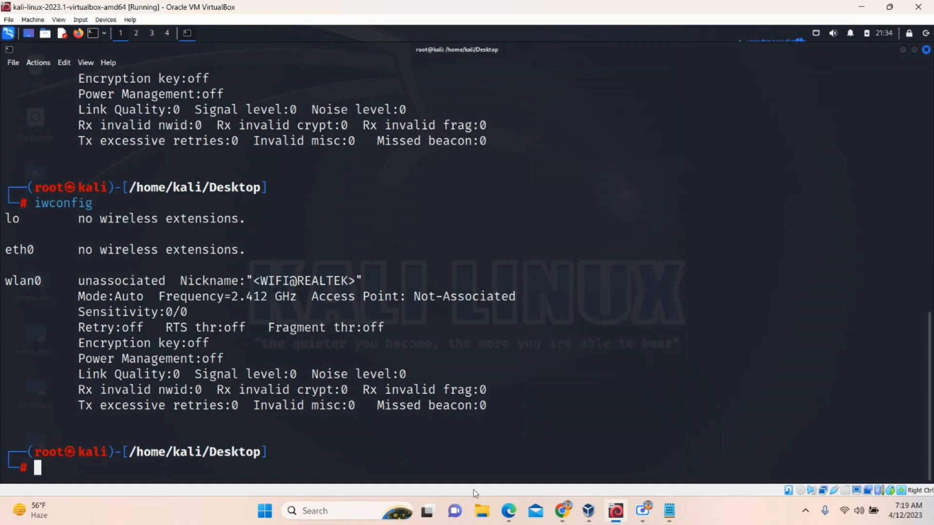
Copy and run airmon-ng check kill, stopping wpa_supplicant.
{"action": "left_click", "coordinate": [672, 517]}
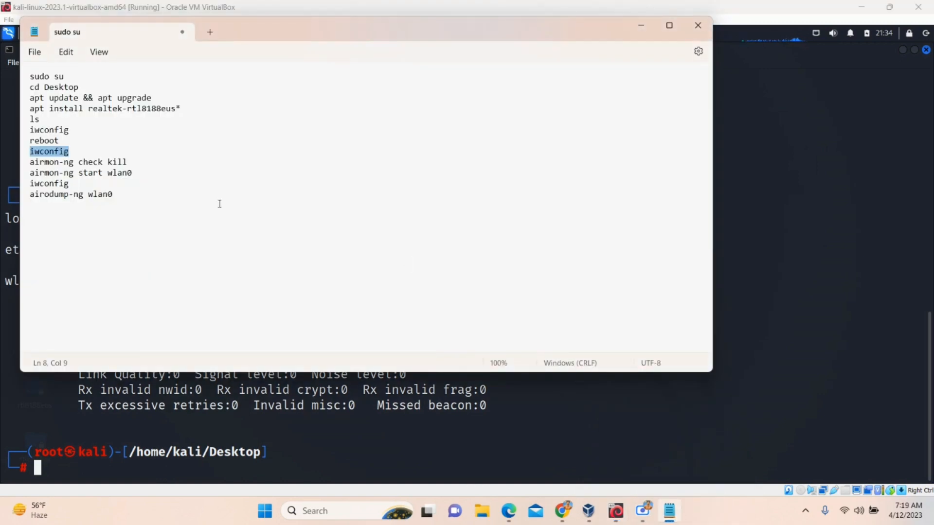
{"action": "left_click_drag", "start_coordinate": [131, 162], "coordinate": [30, 162]}
{"action": "key", "text": "ctrl+c"}
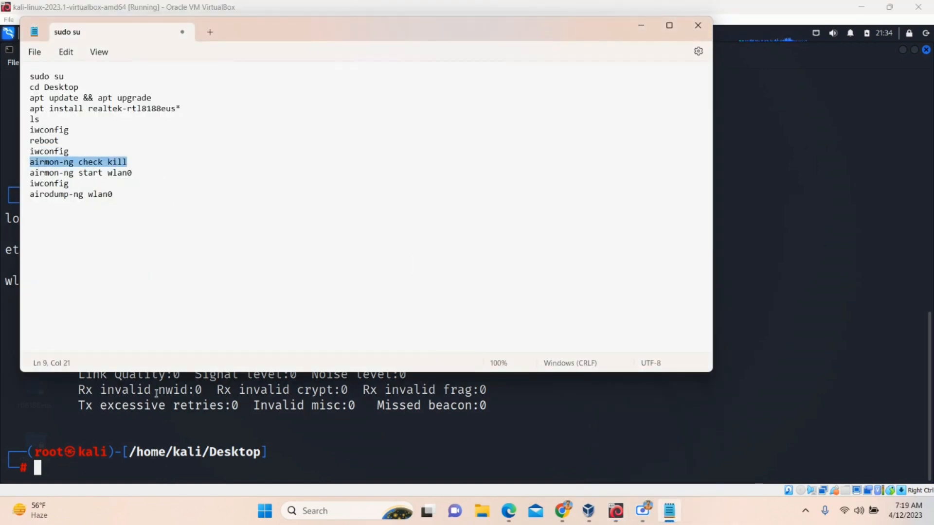
{"action": "left_click", "coordinate": [60, 470]}
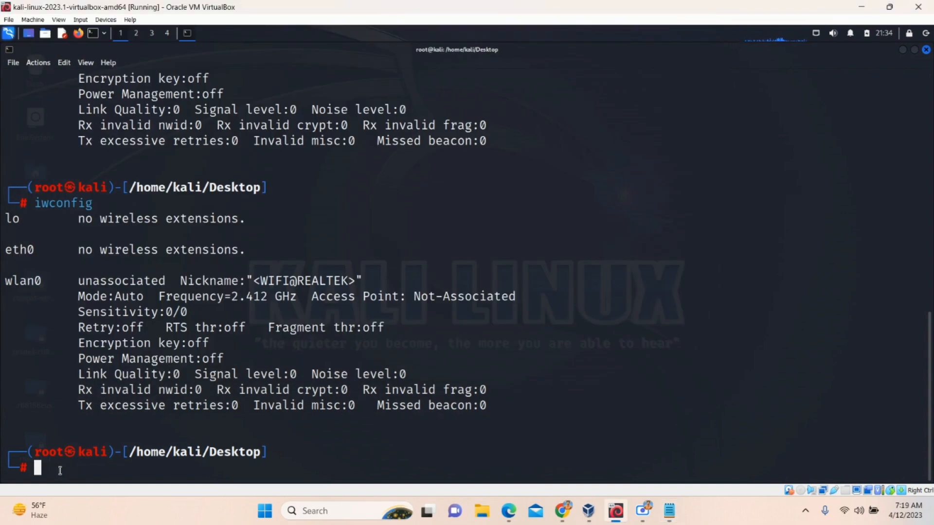
{"action": "key", "text": "ctrl+shift+v"}
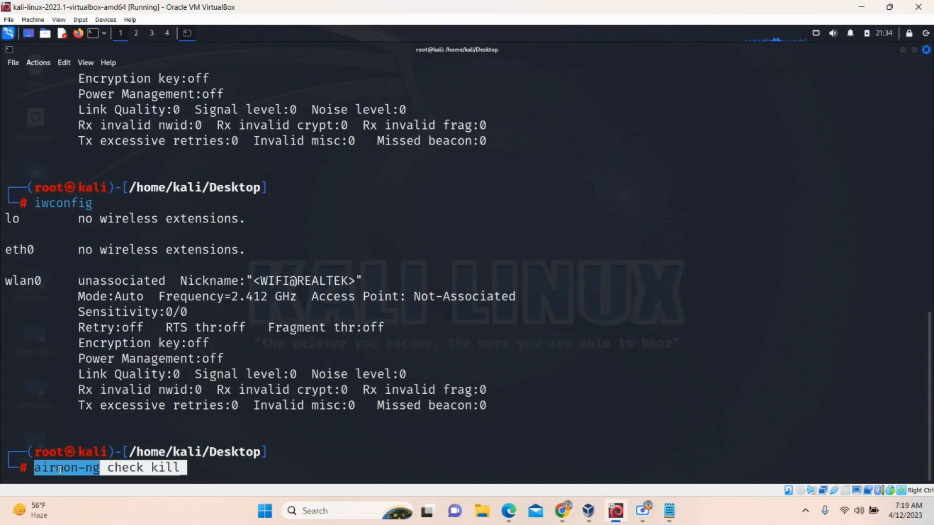
{"action": "key", "text": "Return"}
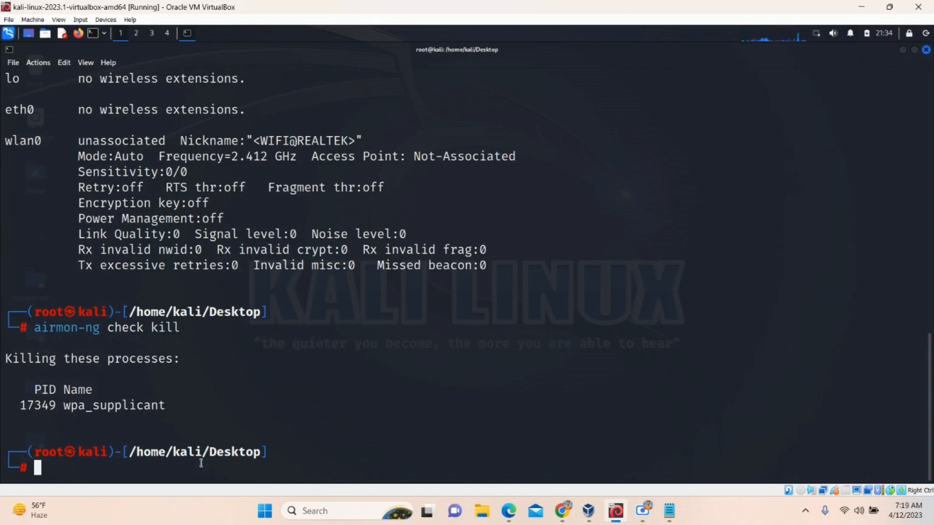
Run airmon-ng start wlan0 and highlight 'monitor mode enabled' and the Realtek chipset name.
{"action": "left_click", "coordinate": [669, 511]}
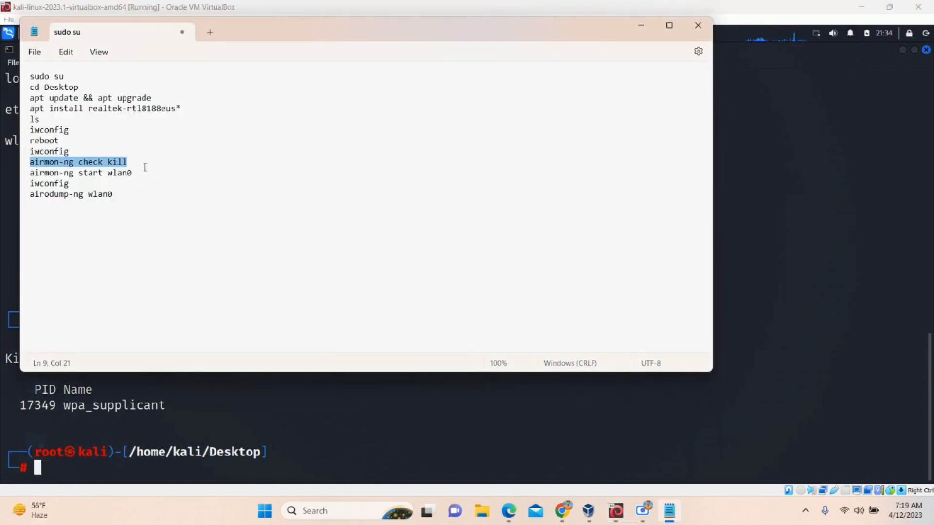
{"action": "left_click_drag", "start_coordinate": [137, 174], "coordinate": [30, 182]}
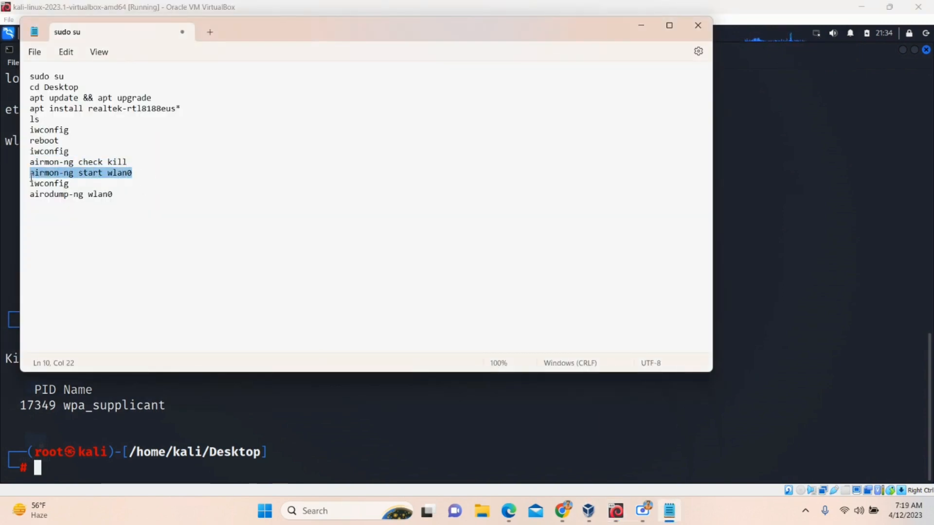
{"action": "left_click", "coordinate": [68, 466]}
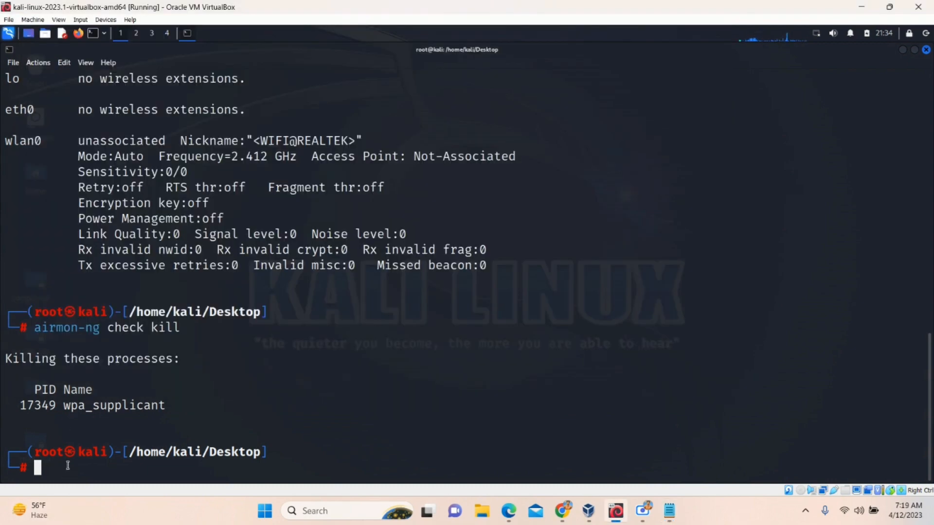
{"action": "type", "text": "airmon-ng start wlan0"}
{"action": "key", "text": "Return"}
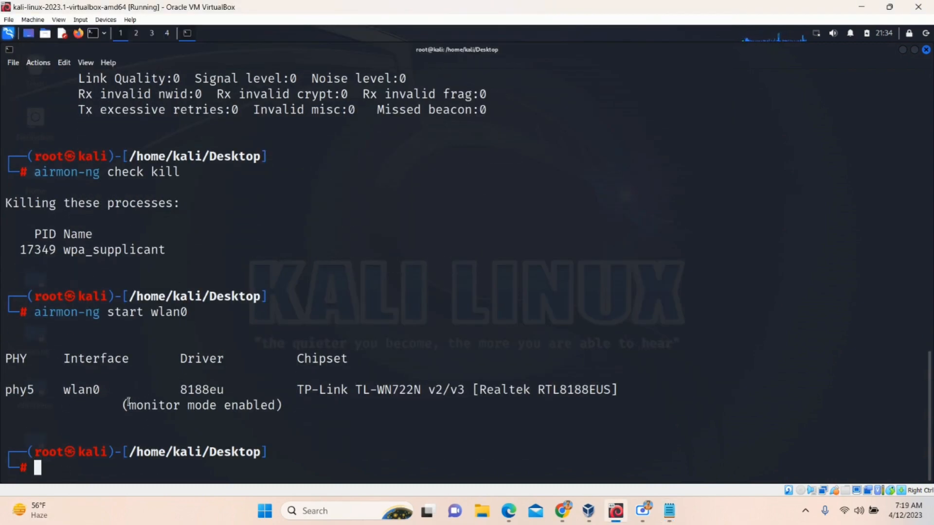
{"action": "left_click_drag", "start_coordinate": [128, 405], "coordinate": [282, 406]}
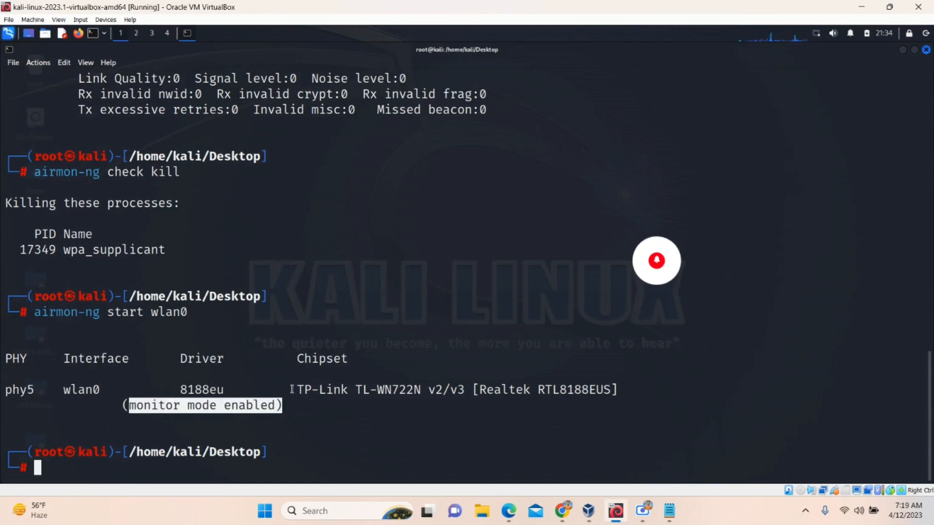
{"action": "left_click_drag", "start_coordinate": [297, 389], "coordinate": [628, 386]}
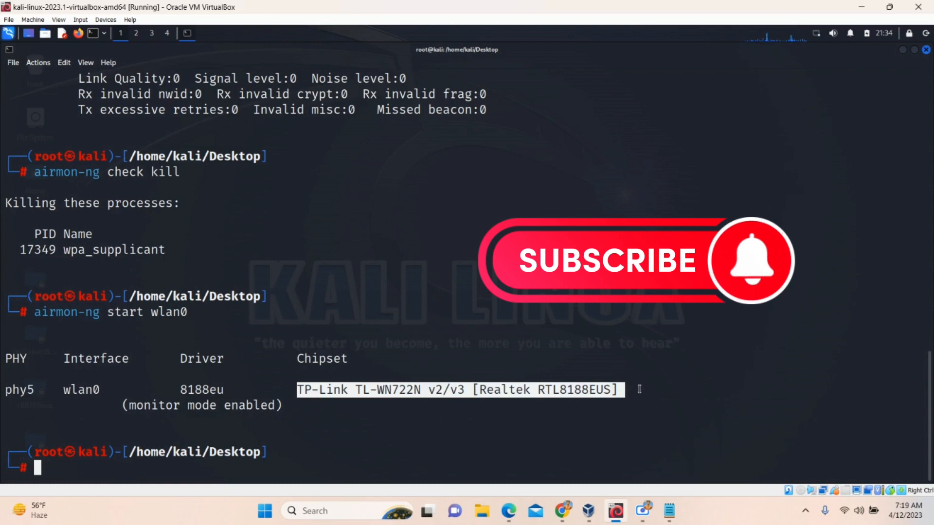
{"action": "left_click", "coordinate": [638, 388]}
Run iwconfig again to confirm wlan0 now reports Monitor mode.
{"action": "key", "text": "Up"}
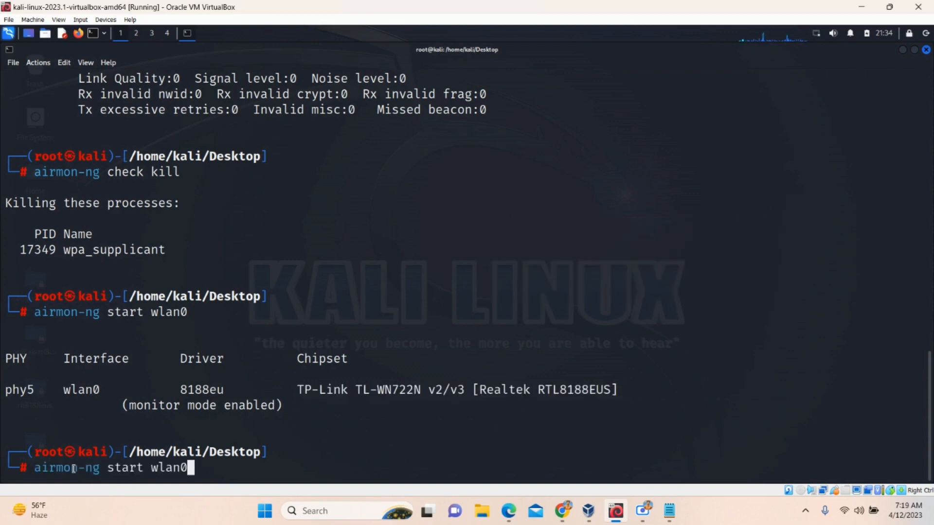
{"action": "key", "text": "Down"}
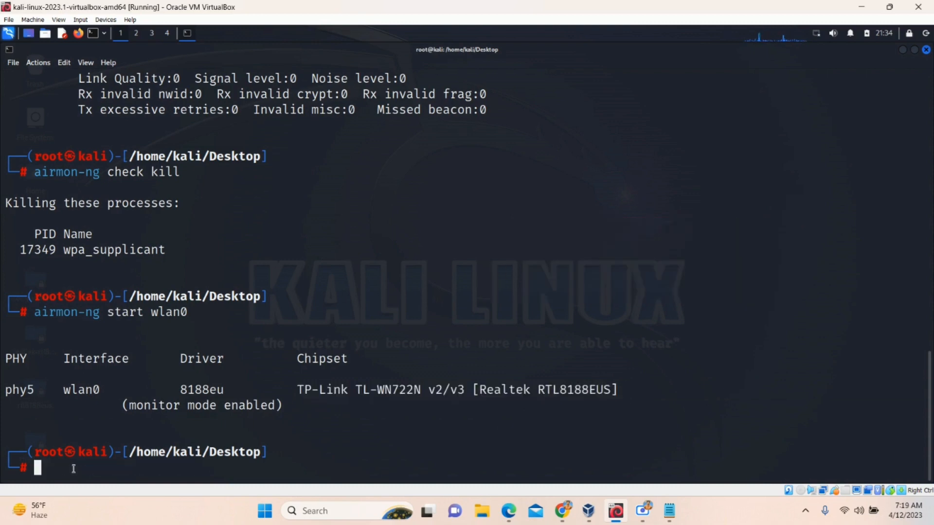
{"action": "type", "text": "iw"}
{"action": "key", "text": "Right"}
{"action": "key", "text": "Return"}
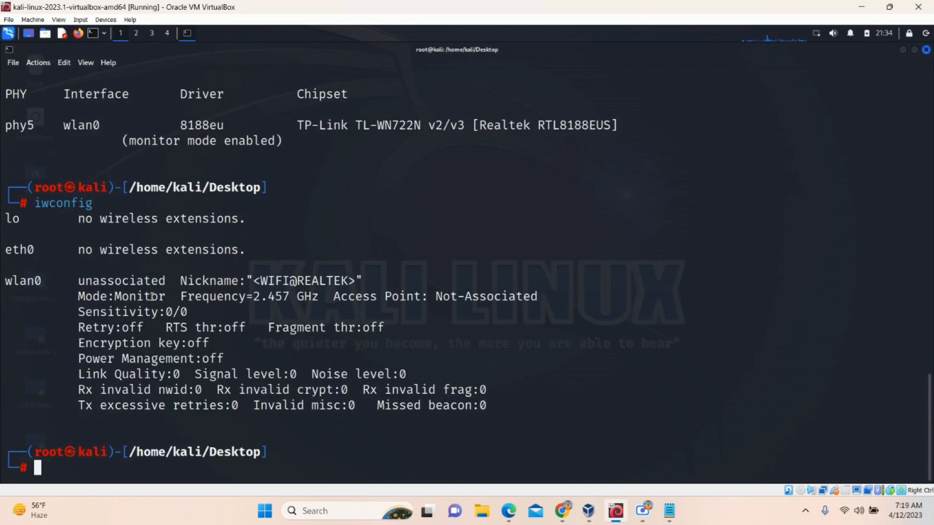
Run airodump-ng wlan0 to list nearby WPA2 networks, then stop the scan with Ctrl+C.
{"action": "left_click", "coordinate": [669, 514]}
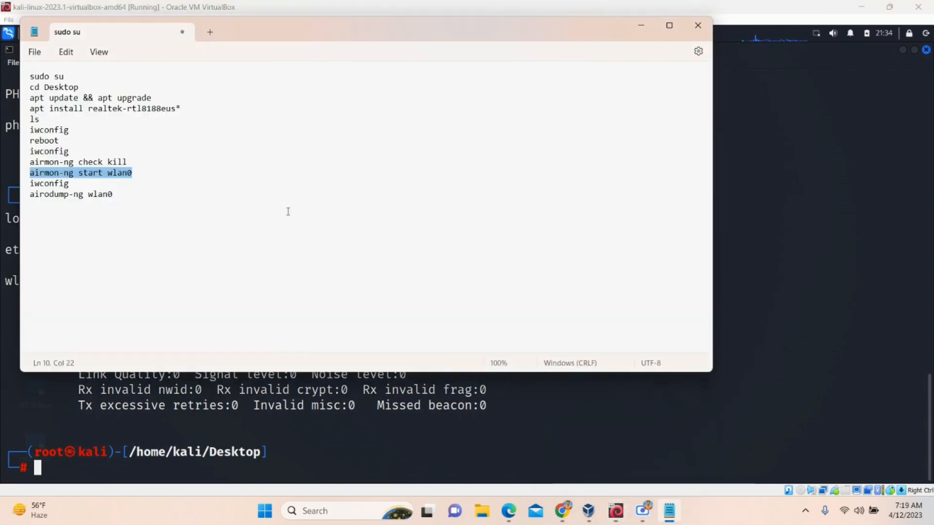
{"action": "left_click", "coordinate": [70, 183]}
{"action": "left_click_drag", "start_coordinate": [114, 195], "coordinate": [30, 195]}
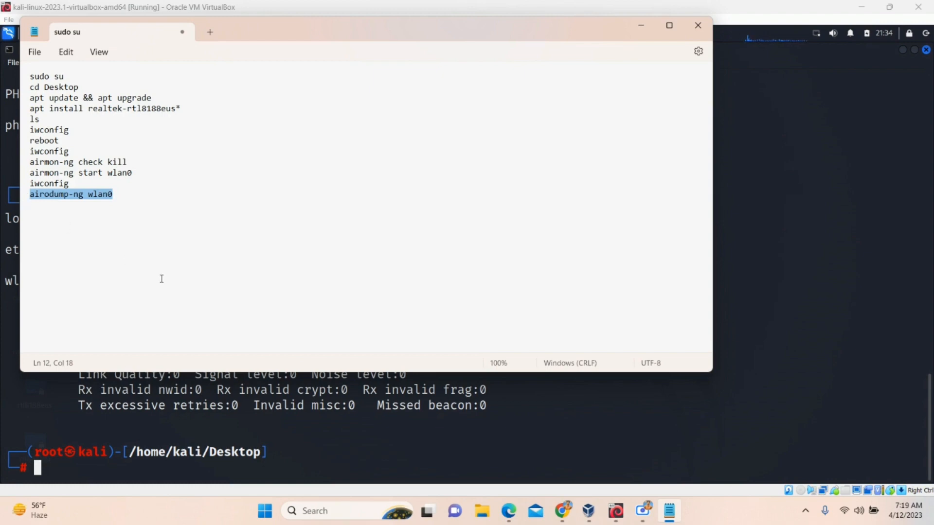
{"action": "left_click", "coordinate": [60, 468]}
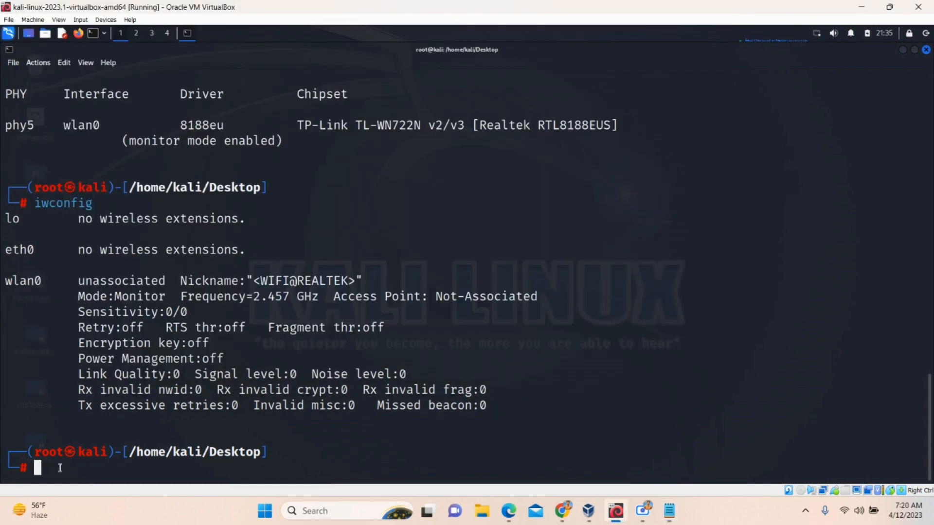
{"action": "type", "text": "airodump-ng wlan0"}
{"action": "key", "text": "Return"}
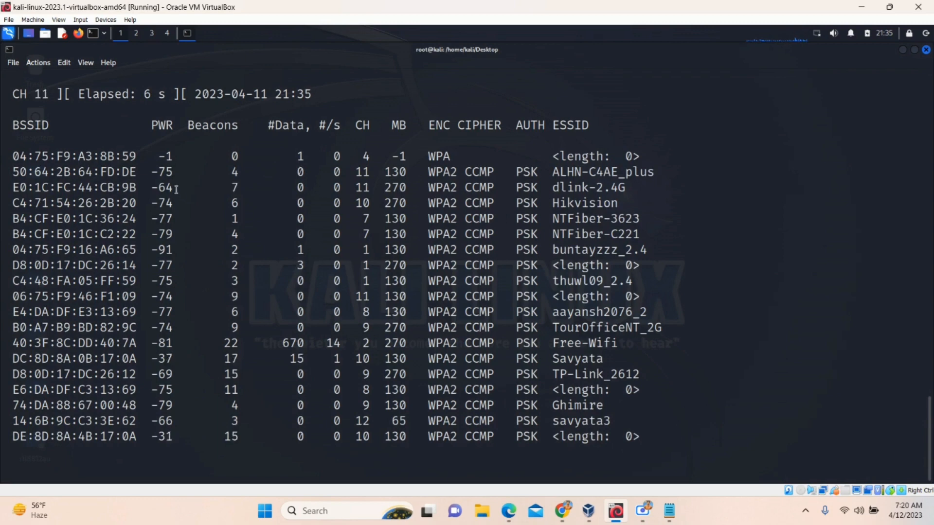
{"action": "key", "text": "ctrl+c"}
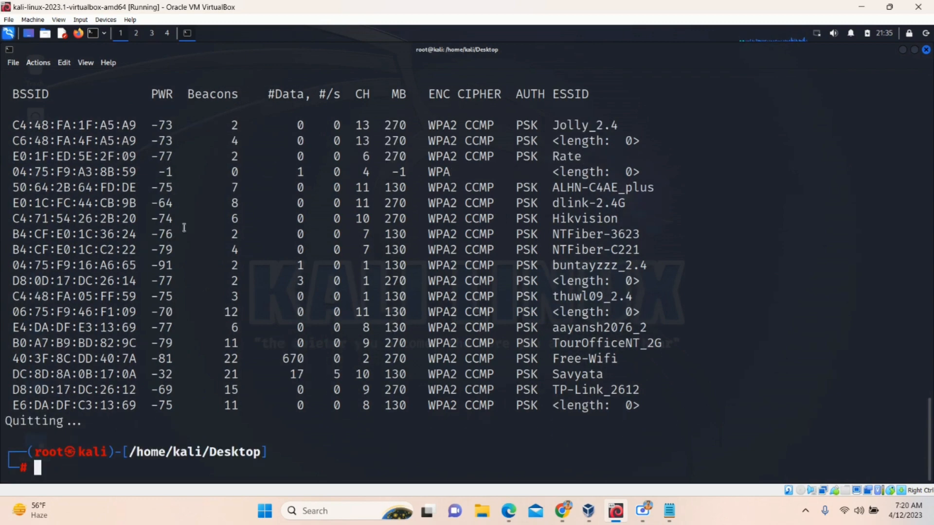